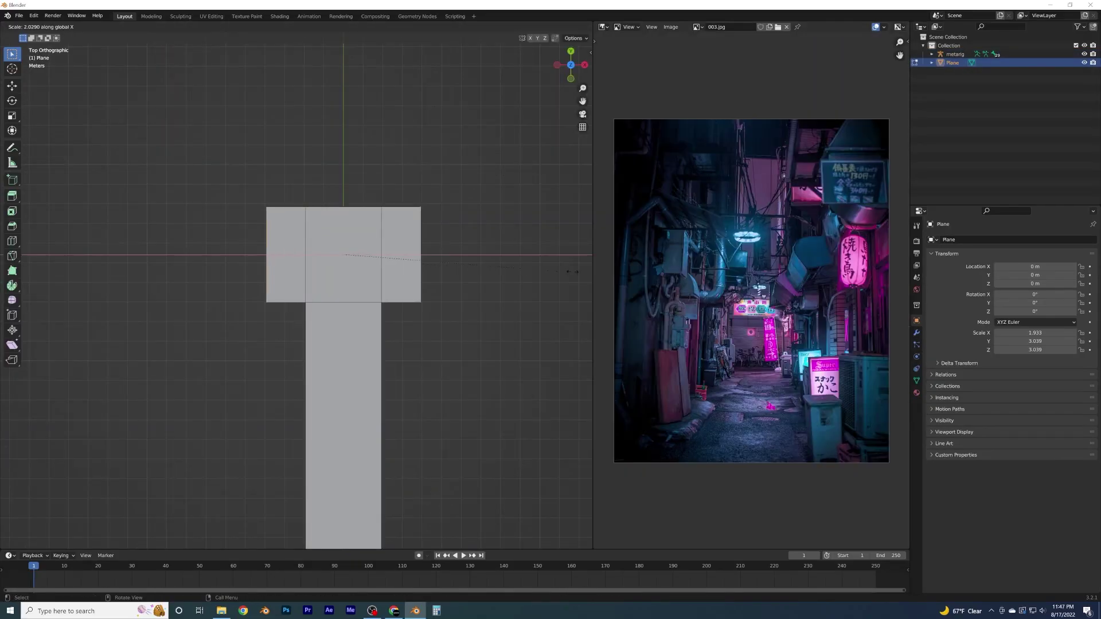
Step: Place a new cube beside the T-shaped street and extrude it into wall blocks
{"action": "scroll", "coordinate": [353, 372], "scroll_direction": "up", "scroll_amount": 3}
{"action": "middle_click_drag", "start_coordinate": [353, 371], "coordinate": [351, 277]}
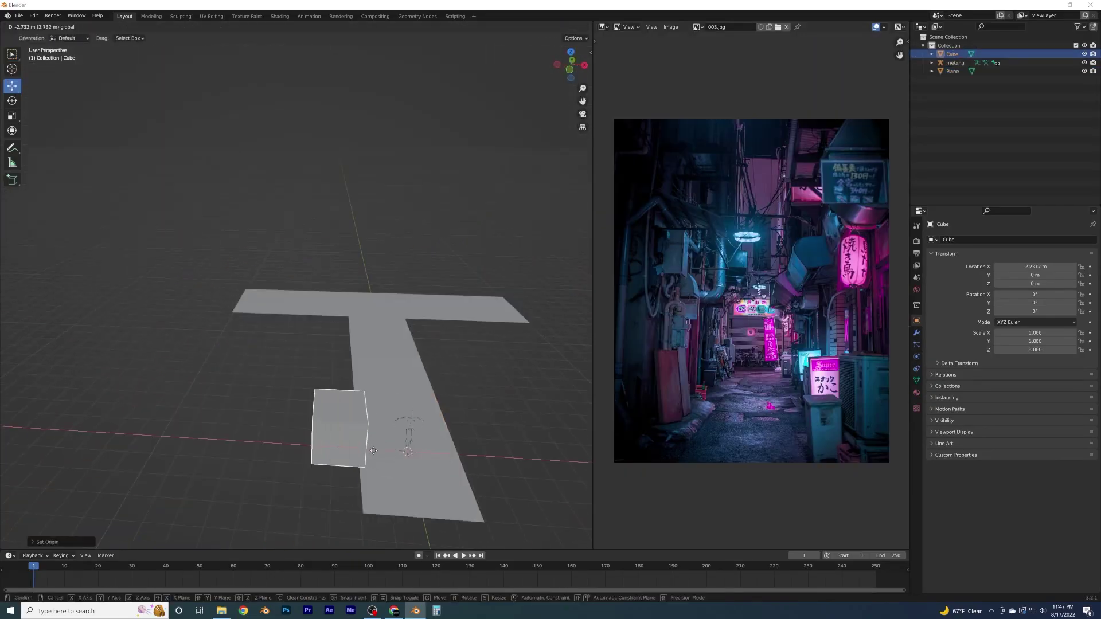
{"action": "left_click", "coordinate": [373, 451]}
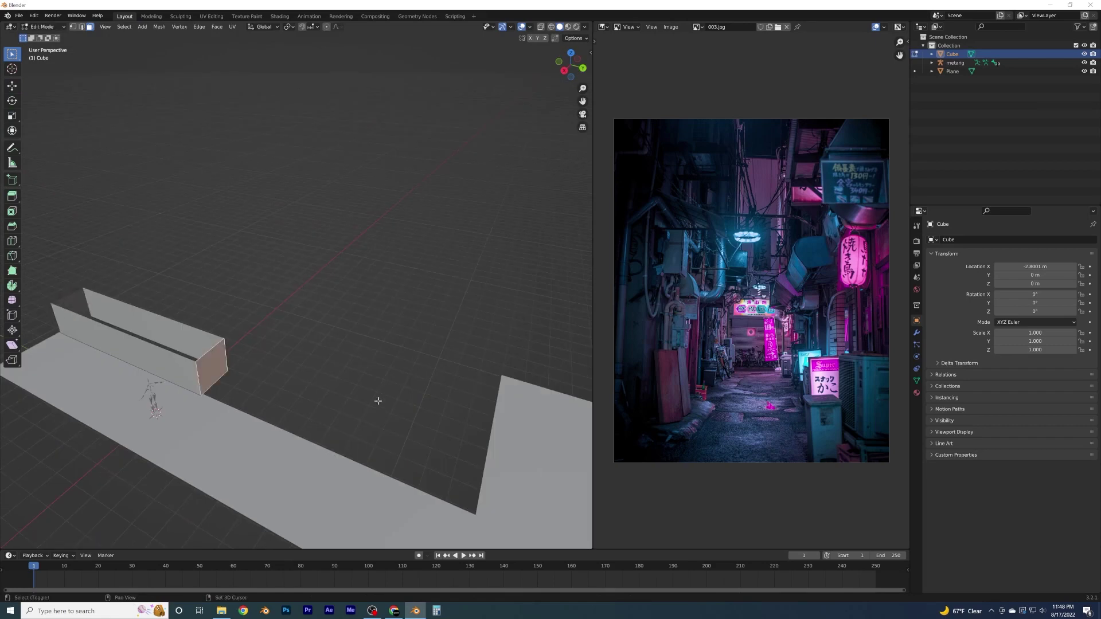
{"action": "middle_click_drag", "start_coordinate": [376, 400], "coordinate": [270, 334]}
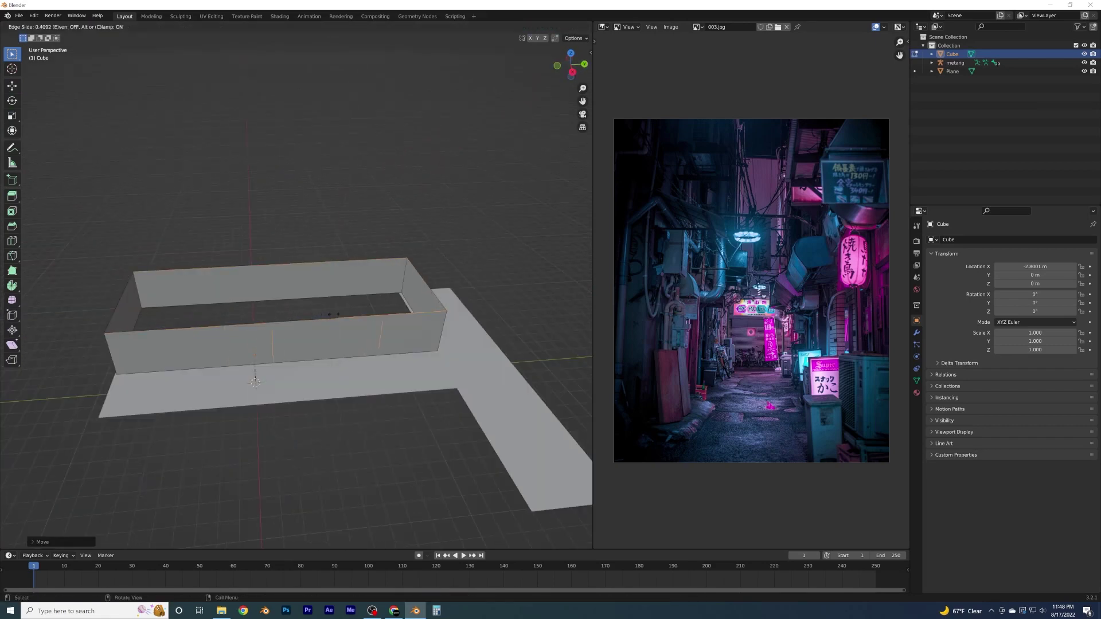
Step: In face select mode, apply a context-menu operation to the selected wall faces and view in wireframe
{"action": "left_click", "coordinate": [89, 27]}
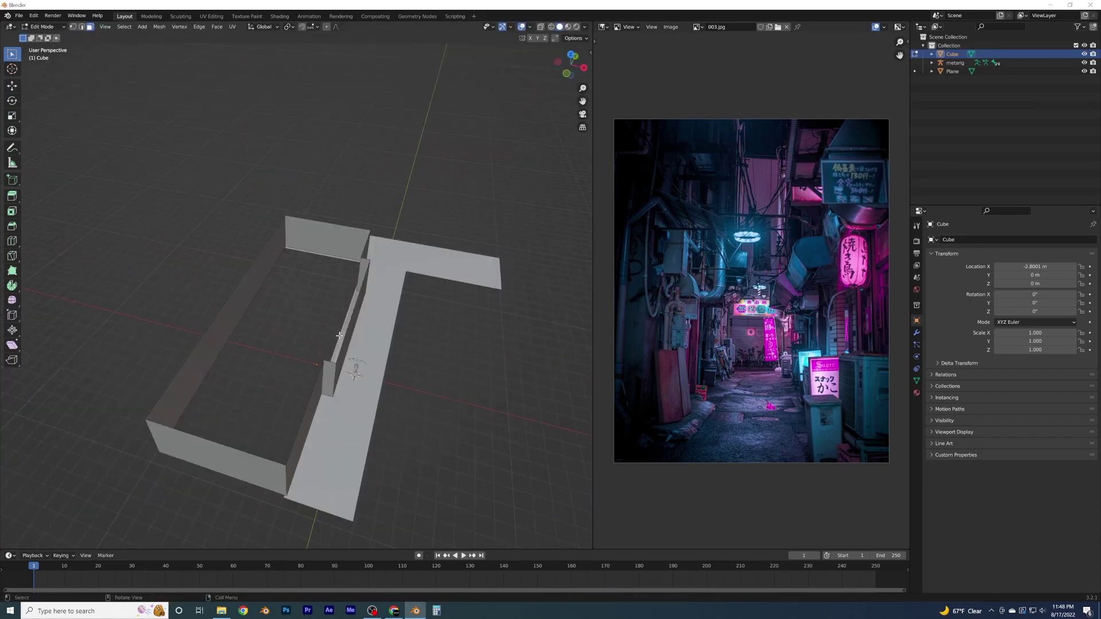
{"action": "right_click", "coordinate": [340, 335]}
{"action": "left_click", "coordinate": [335, 342]}
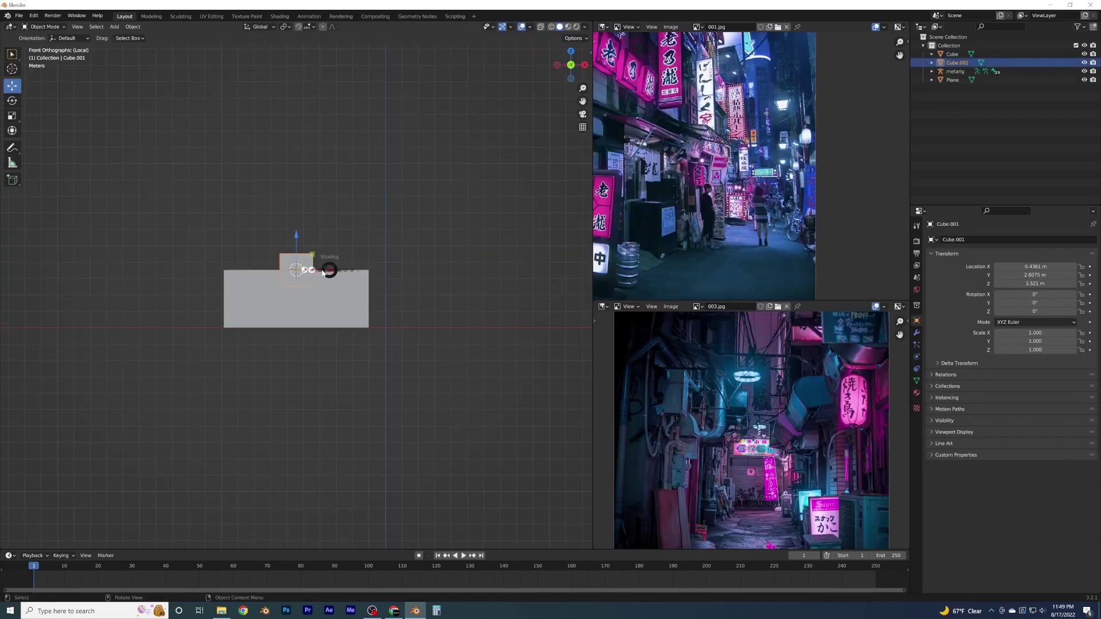
{"action": "left_click", "coordinate": [324, 274]}
{"action": "scroll", "coordinate": [316, 306], "scroll_direction": "up", "scroll_amount": 4}
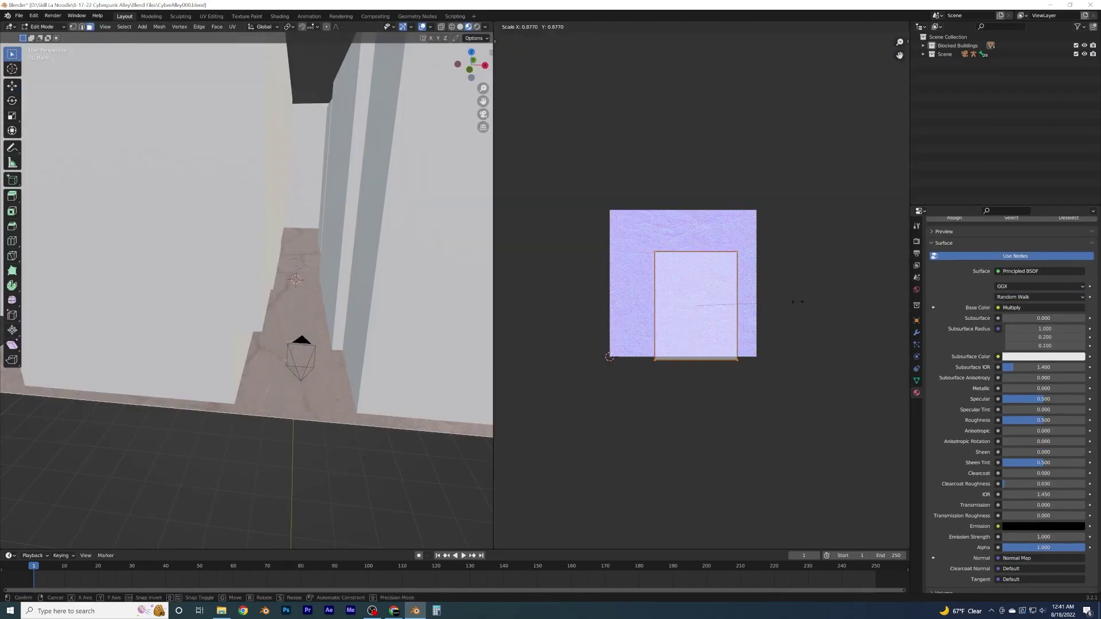
Step: Scale the UV island to fit the texture and slide it along X
{"action": "key", "text": "s"}
{"action": "left_click", "coordinate": [780, 310]}
{"action": "key", "text": "g"}
{"action": "key", "text": "x"}
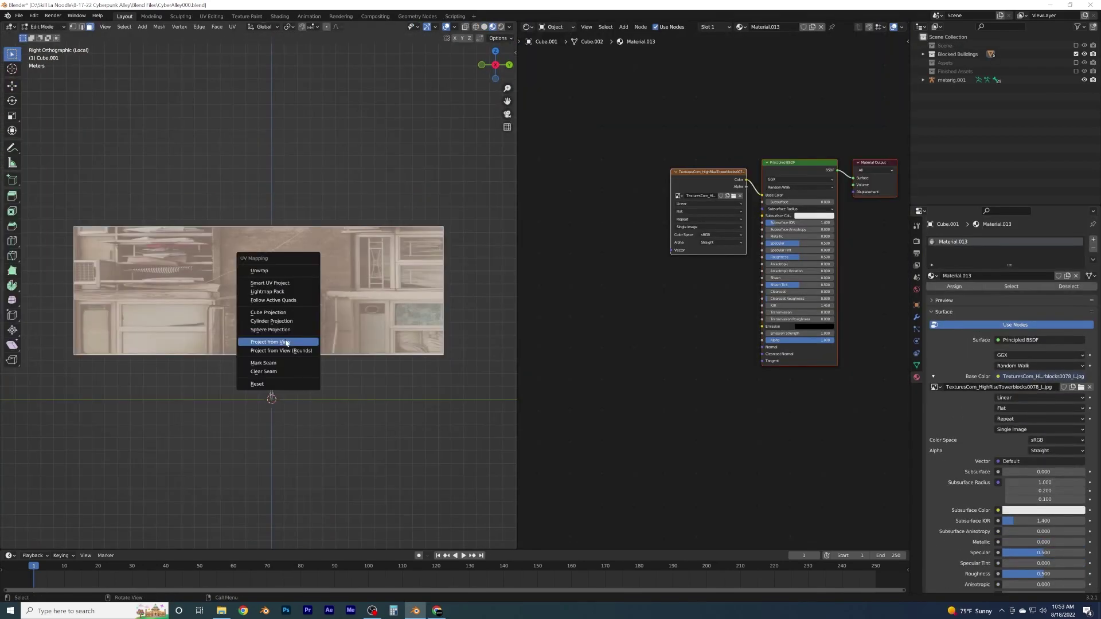
Step: Project the faces' UVs from the view and shift them along the X axis
{"action": "left_click", "coordinate": [286, 343]}
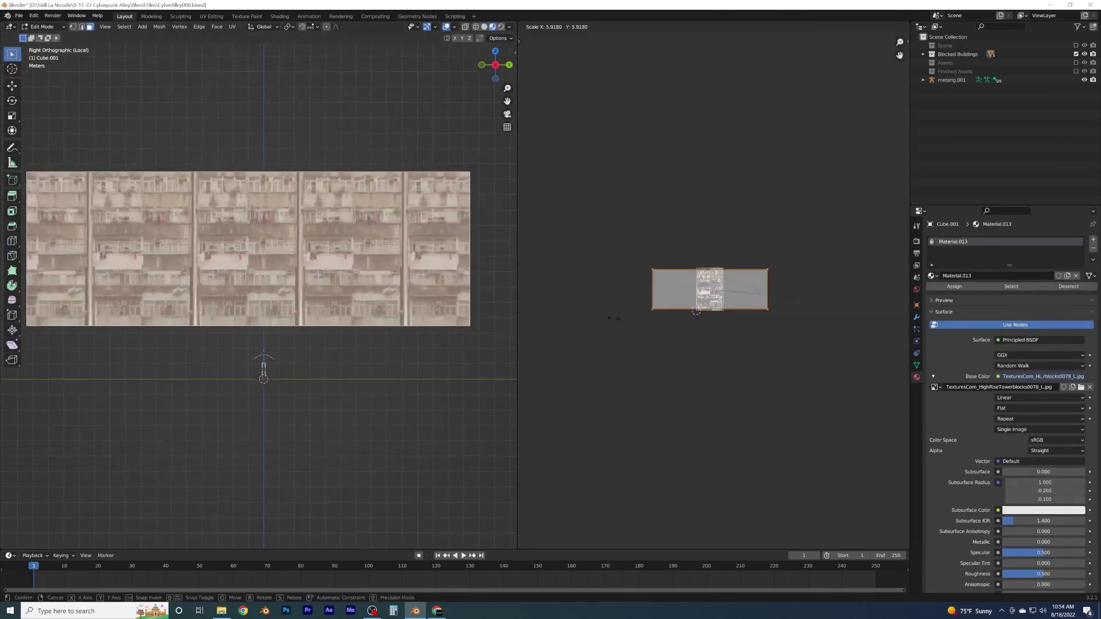
{"action": "key", "text": "g"}
{"action": "key", "text": "x"}
{"action": "left_click", "coordinate": [845, 278]}
{"action": "middle_click_drag", "start_coordinate": [344, 246], "coordinate": [363, 241]}
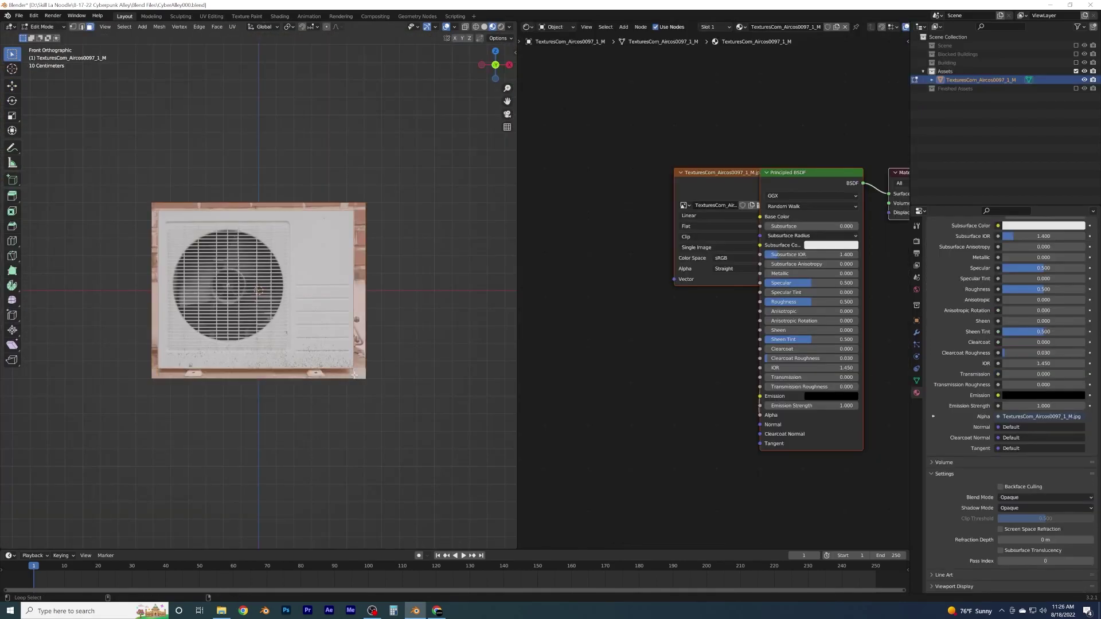
Step: Scale the air-conditioner unit and place a duplicate further along the facade
{"action": "middle_click_drag", "start_coordinate": [354, 375], "coordinate": [361, 367]}
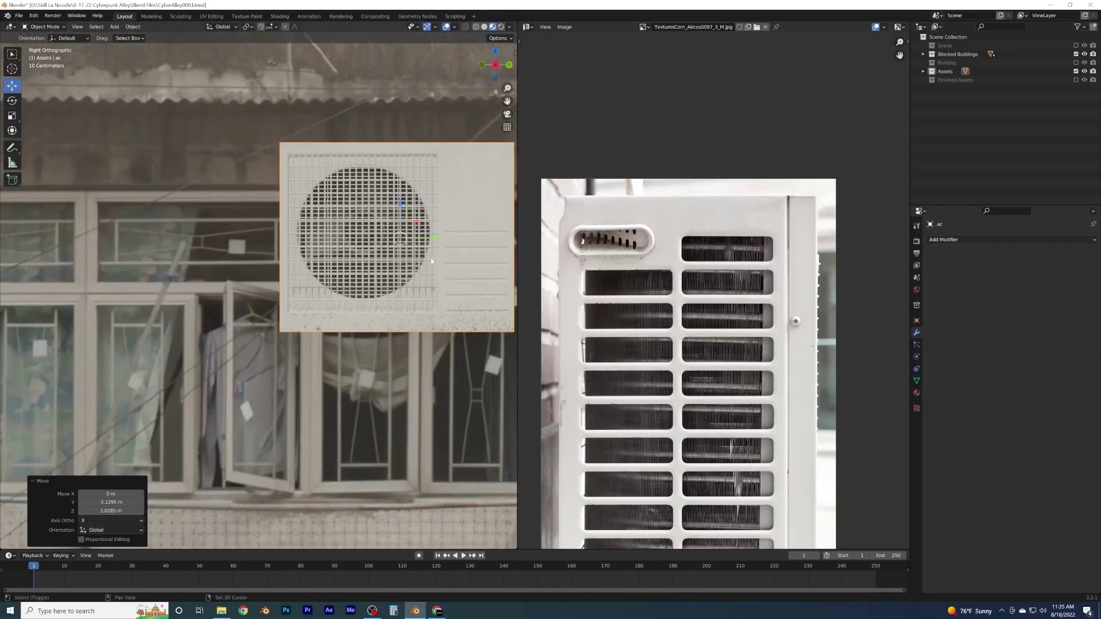
{"action": "key", "text": "s"}
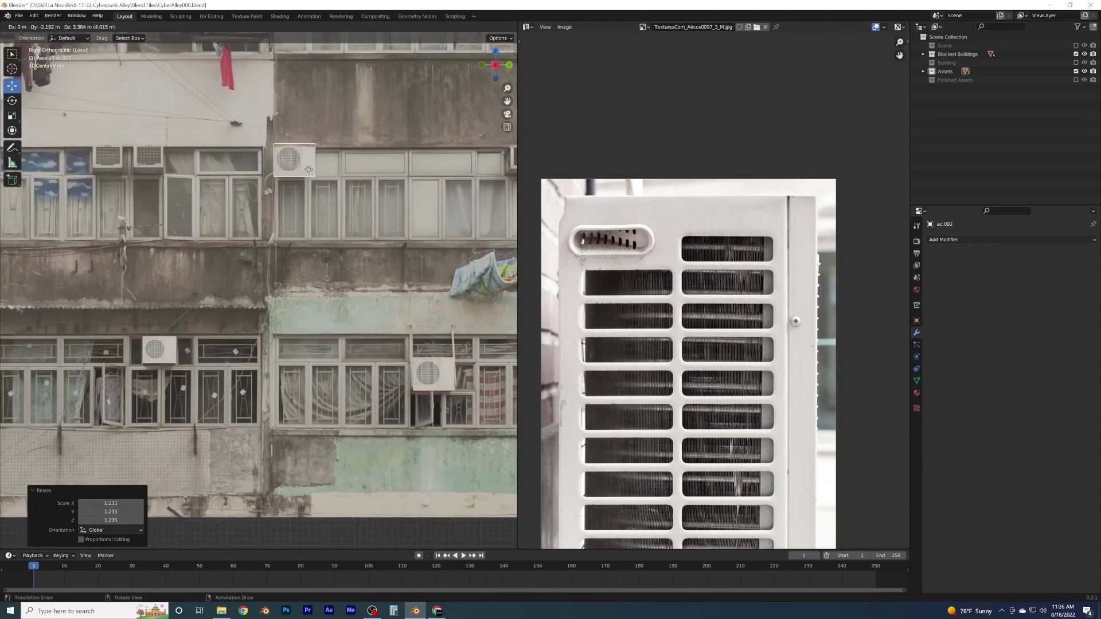
{"action": "key", "text": "shift+d"}
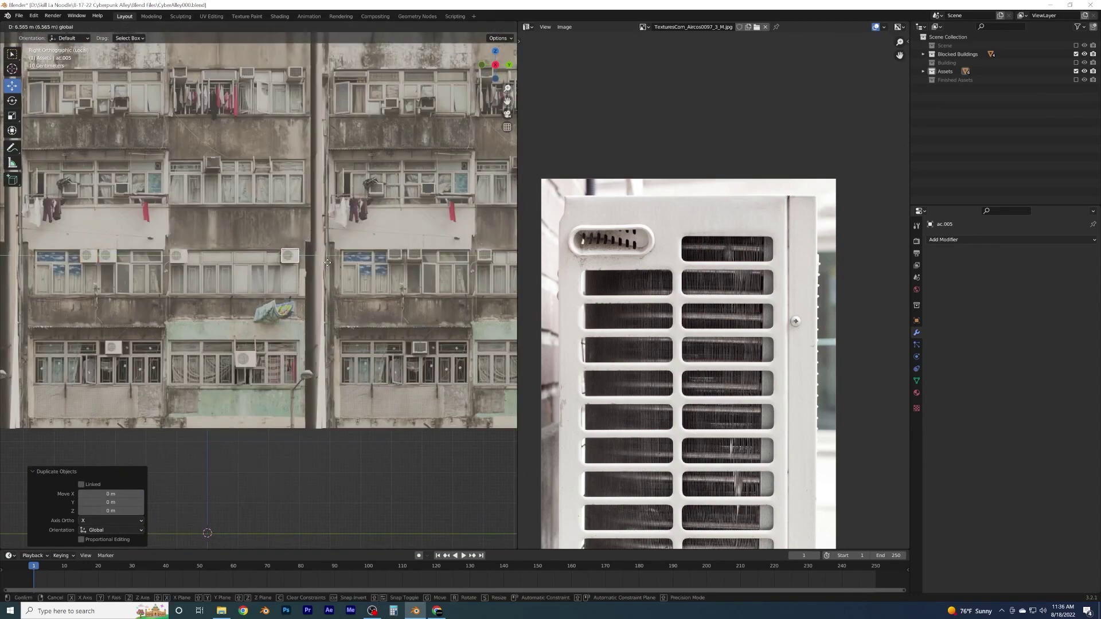
{"action": "left_click", "coordinate": [327, 263]}
{"action": "middle_click_drag", "start_coordinate": [328, 262], "coordinate": [336, 313], "text": "shift"}
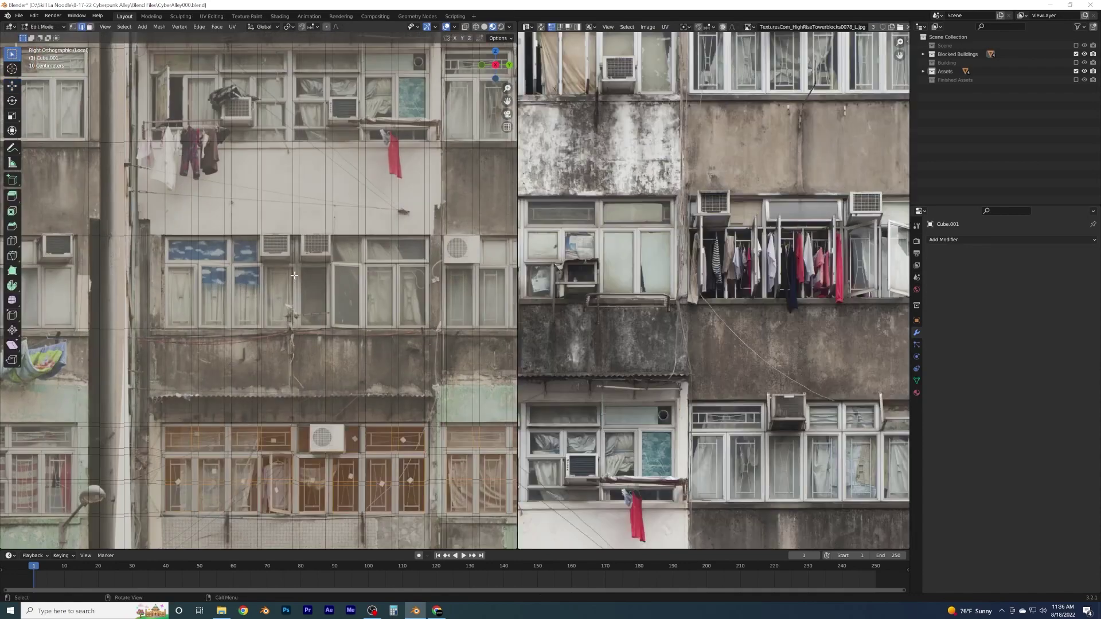
{"action": "scroll", "coordinate": [260, 296], "scroll_direction": "up", "scroll_amount": 3}
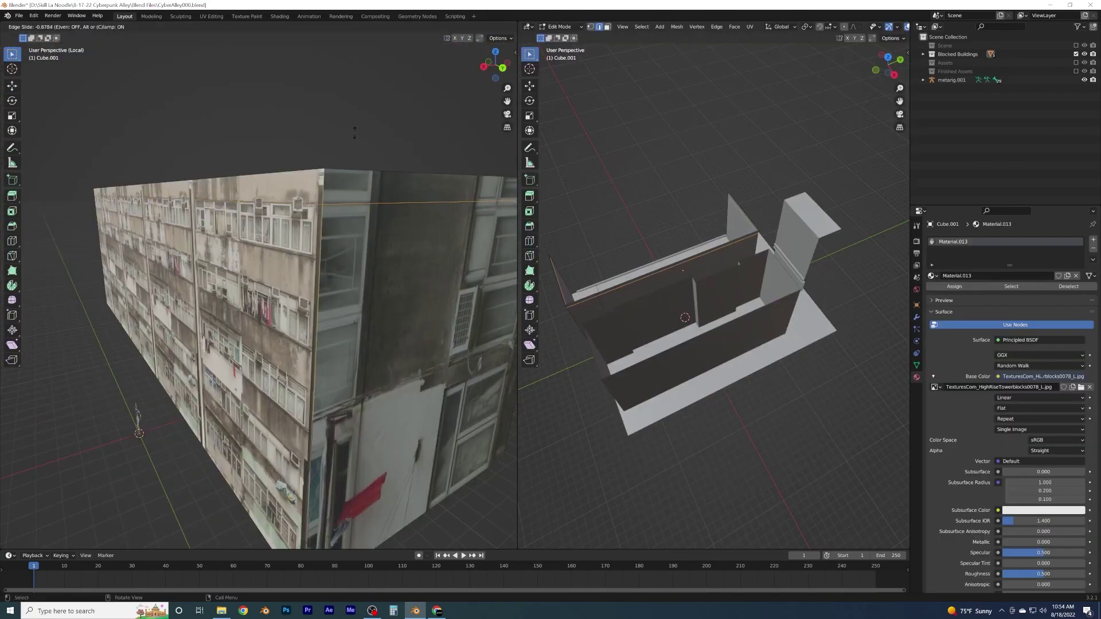
Step: Add a loop cut and extrude the window frames outward, then return to Object Mode
{"action": "left_click", "coordinate": [355, 133]}
{"action": "middle_click_drag", "start_coordinate": [355, 133], "coordinate": [398, 192]}
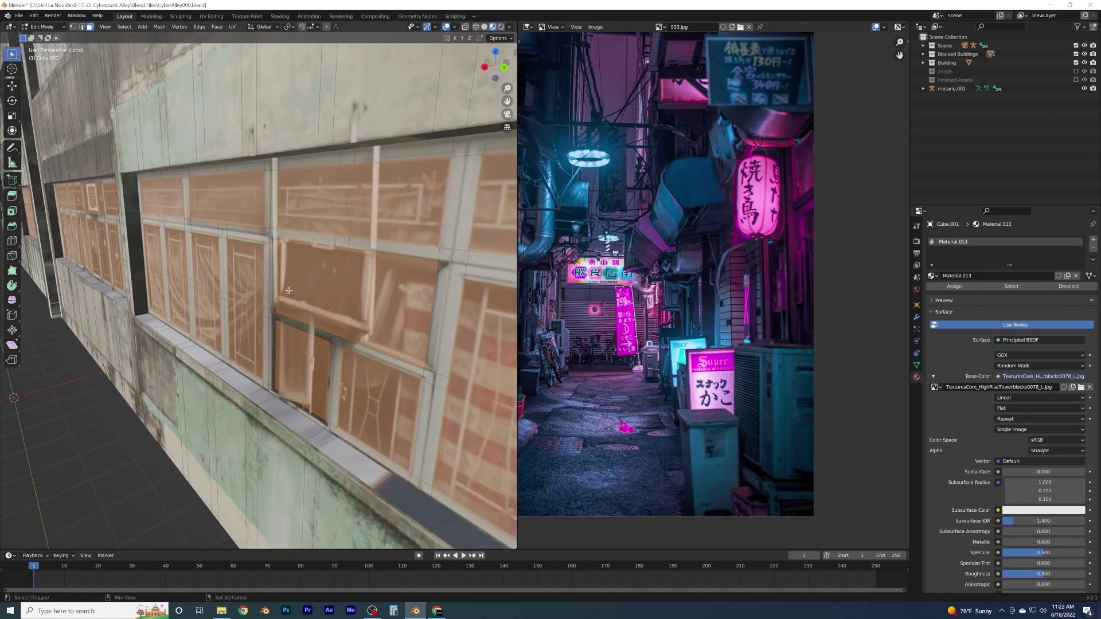
{"action": "middle_click_drag", "start_coordinate": [288, 291], "coordinate": [281, 299], "text": "shift"}
{"action": "key", "text": "e"}
{"action": "left_click", "coordinate": [276, 307]}
{"action": "key", "text": "Tab"}
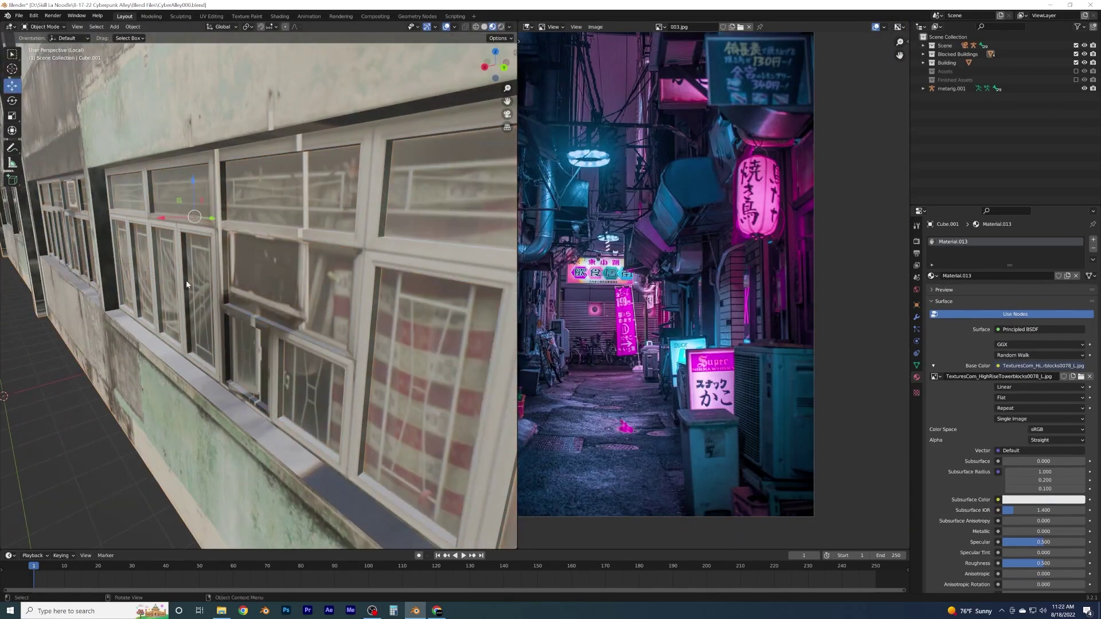
{"action": "scroll", "coordinate": [263, 281], "scroll_direction": "down", "scroll_amount": 10}
{"action": "middle_click_drag", "start_coordinate": [251, 273], "coordinate": [287, 264]}
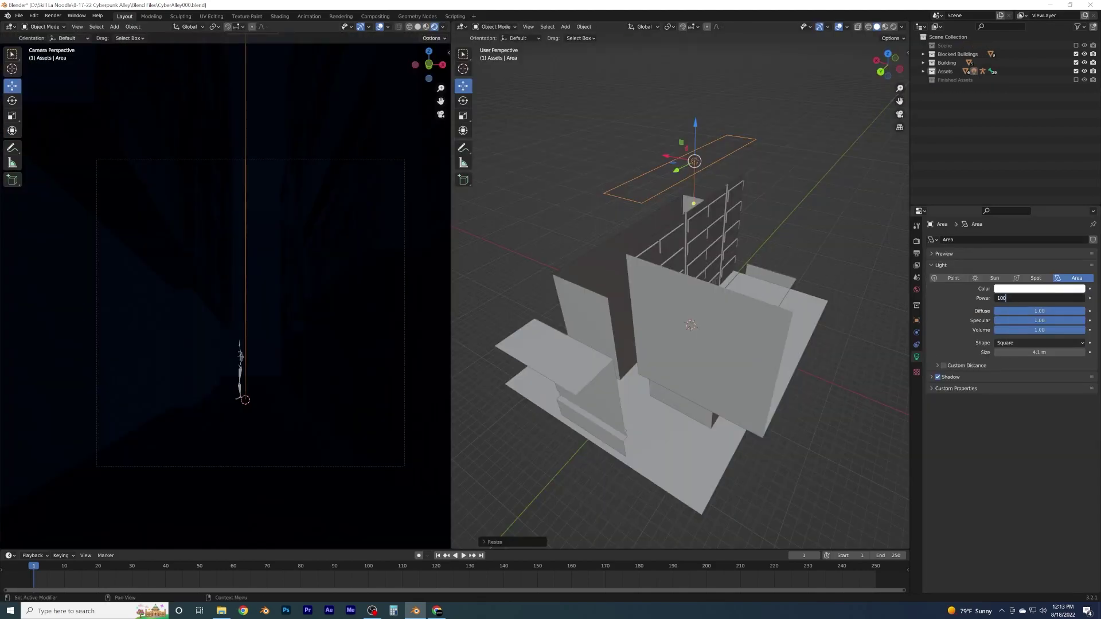
Step: Set the area light's power to 1000 W and switch the render engine to Cycles
{"action": "type", "text": "00"}
{"action": "key", "text": "Return"}
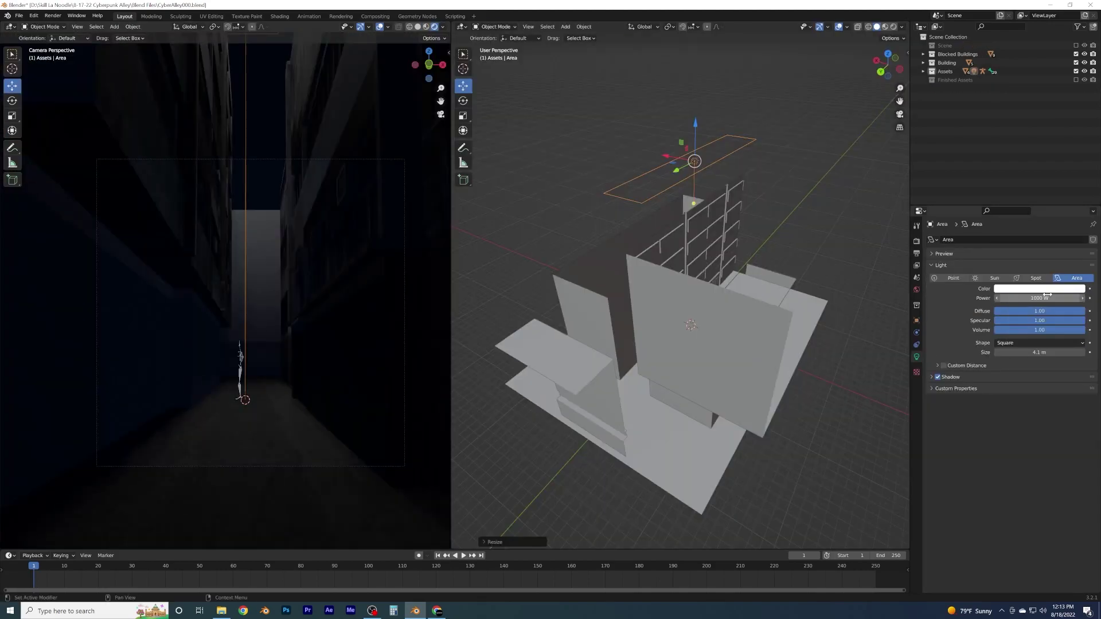
{"action": "left_click", "coordinate": [916, 241]}
{"action": "left_click", "coordinate": [1032, 224]}
{"action": "left_click", "coordinate": [1012, 264]}
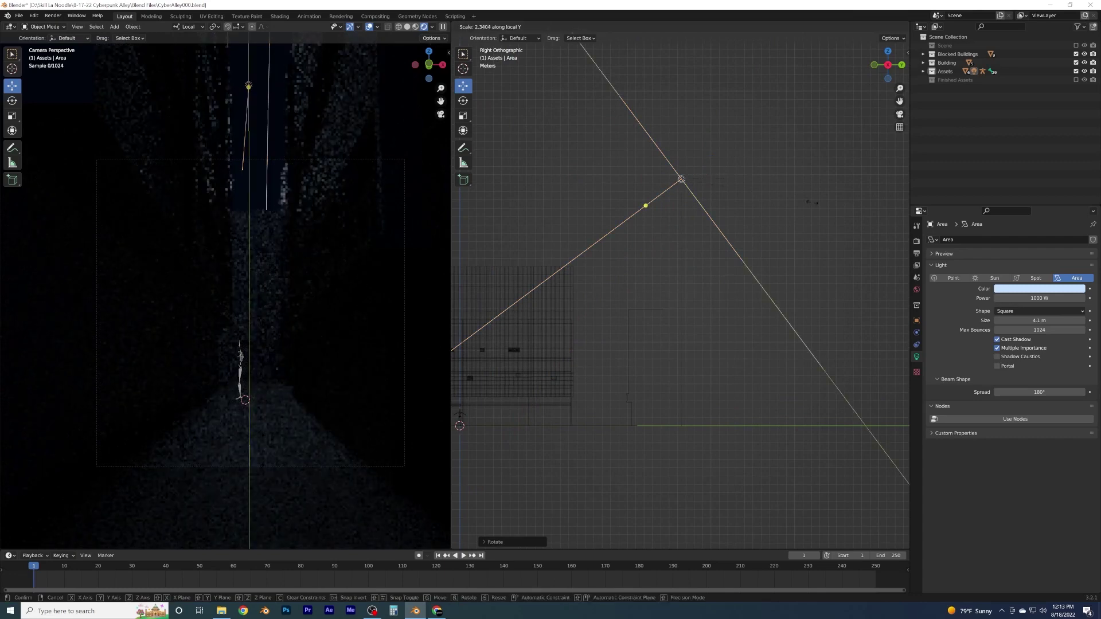
Step: Rotate the area light to face straight down and reposition it over the alley
{"action": "scroll", "coordinate": [827, 223], "scroll_direction": "down", "scroll_amount": 1}
{"action": "key", "text": "alt+r"}
{"action": "key", "text": "g"}
{"action": "left_click", "coordinate": [744, 221]}
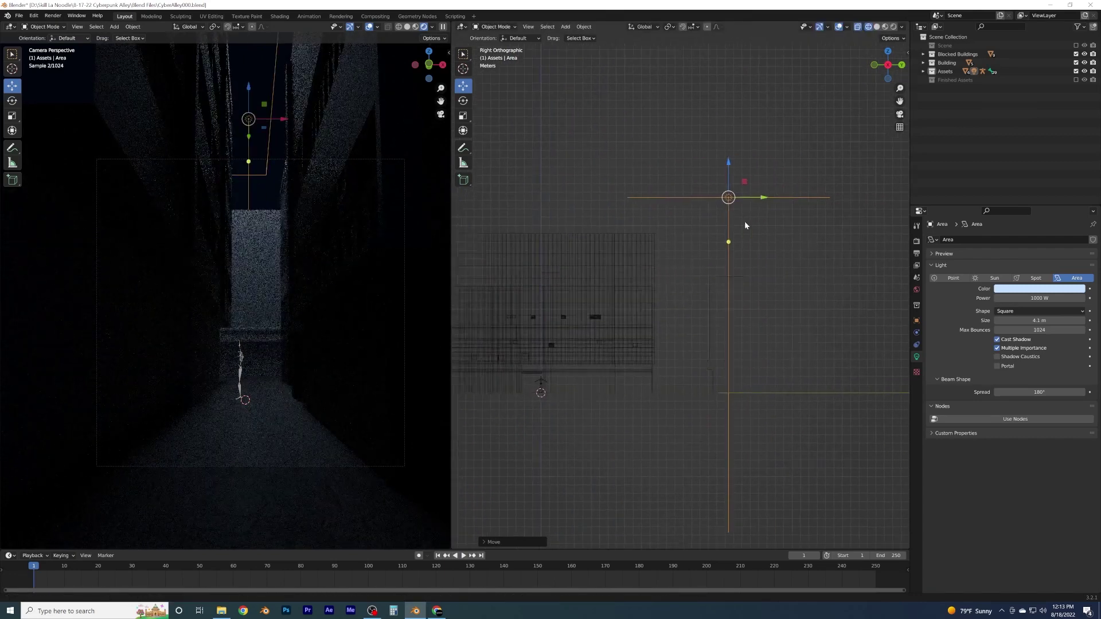
{"action": "key", "text": "r"}
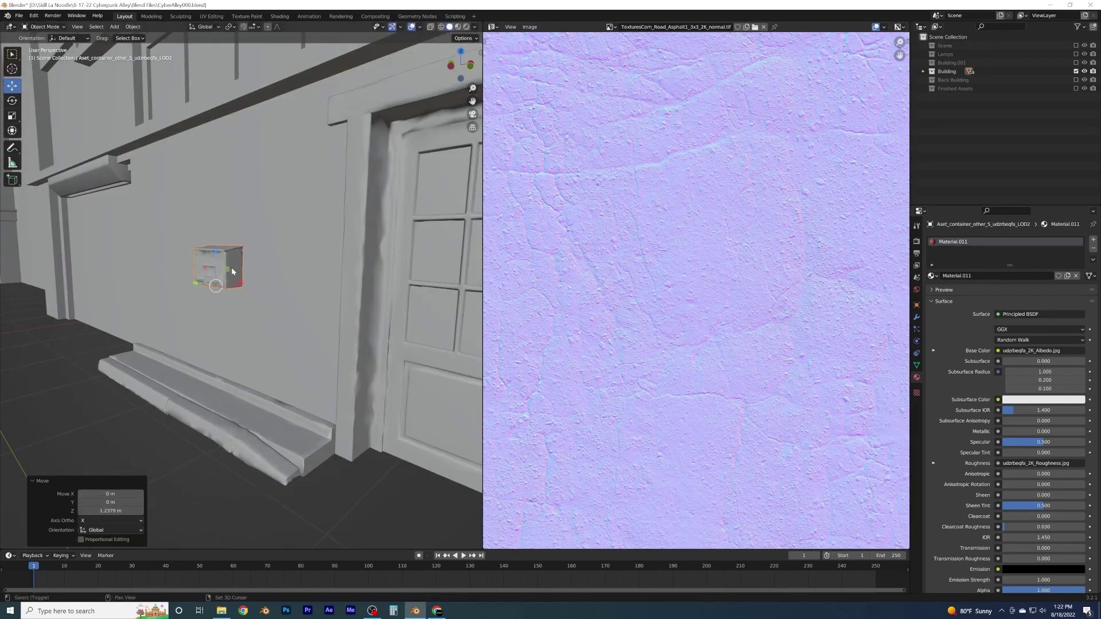
Step: Slide the door along the wall, nudge vertices proportionally, and checker-deselect the vertex selection
{"action": "scroll", "coordinate": [232, 271], "scroll_direction": "up", "scroll_amount": 3}
{"action": "key", "text": "g"}
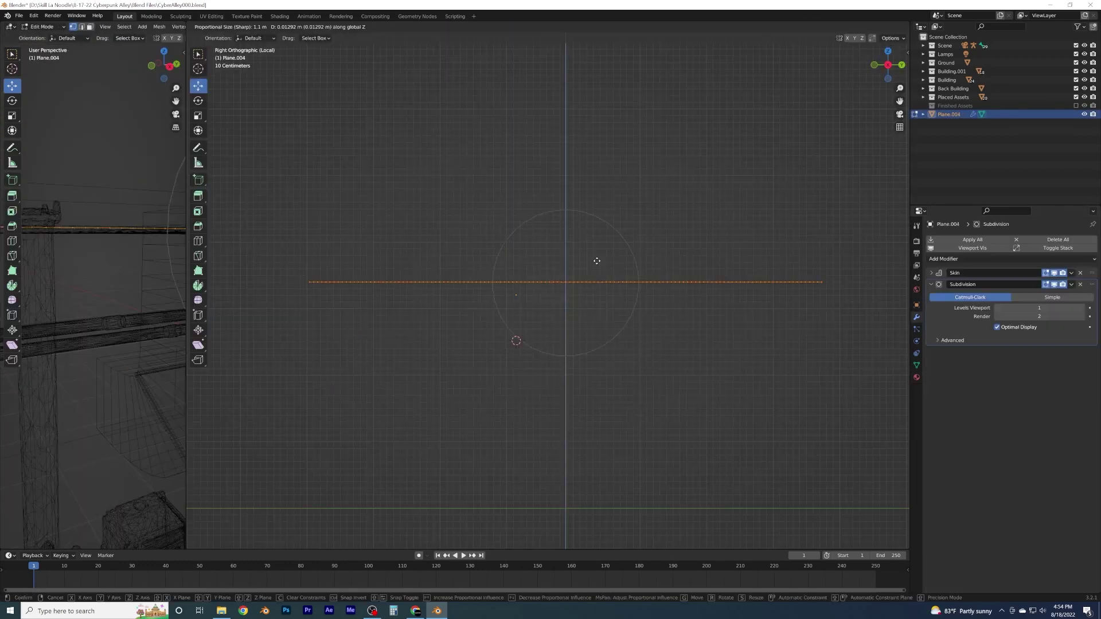
{"action": "left_click", "coordinate": [597, 261]}
{"action": "key", "text": "ctrl+shift+x"}
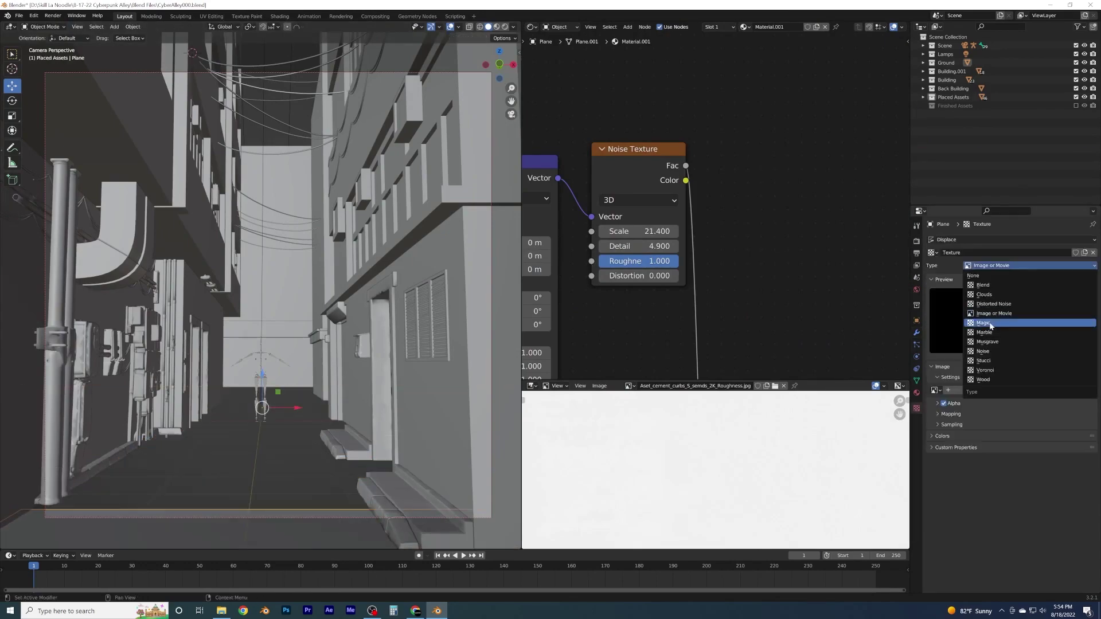
Step: Give the ground's Displace modifier a Clouds texture at strength 0.100
{"action": "left_click", "coordinate": [1009, 333]}
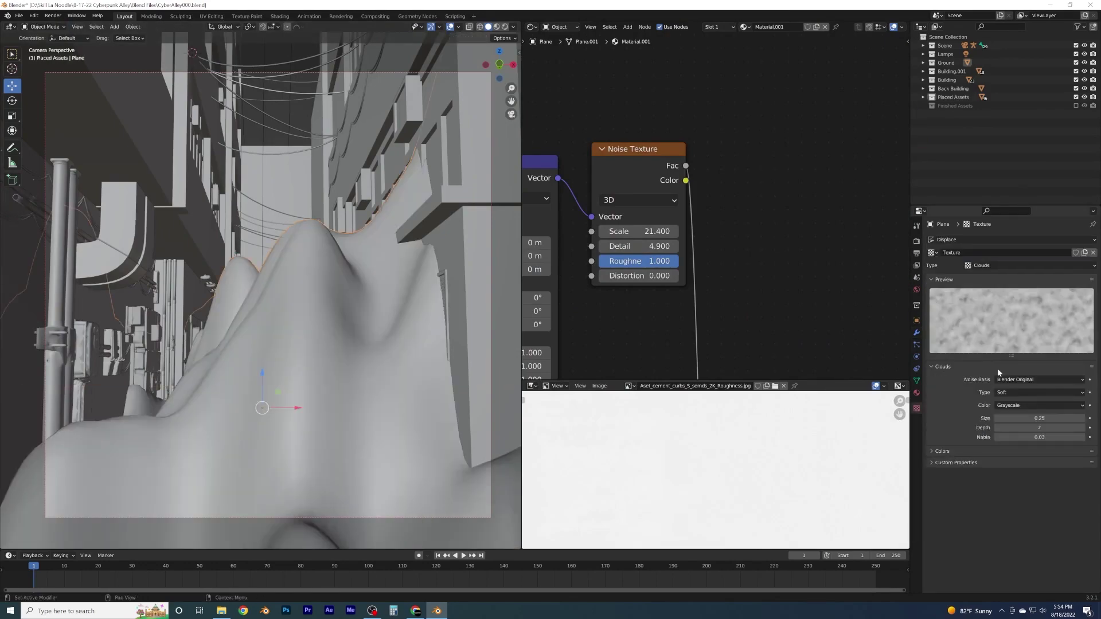
{"action": "left_click", "coordinate": [917, 332]}
{"action": "type", "text": ".1"}
{"action": "key", "text": "Return"}
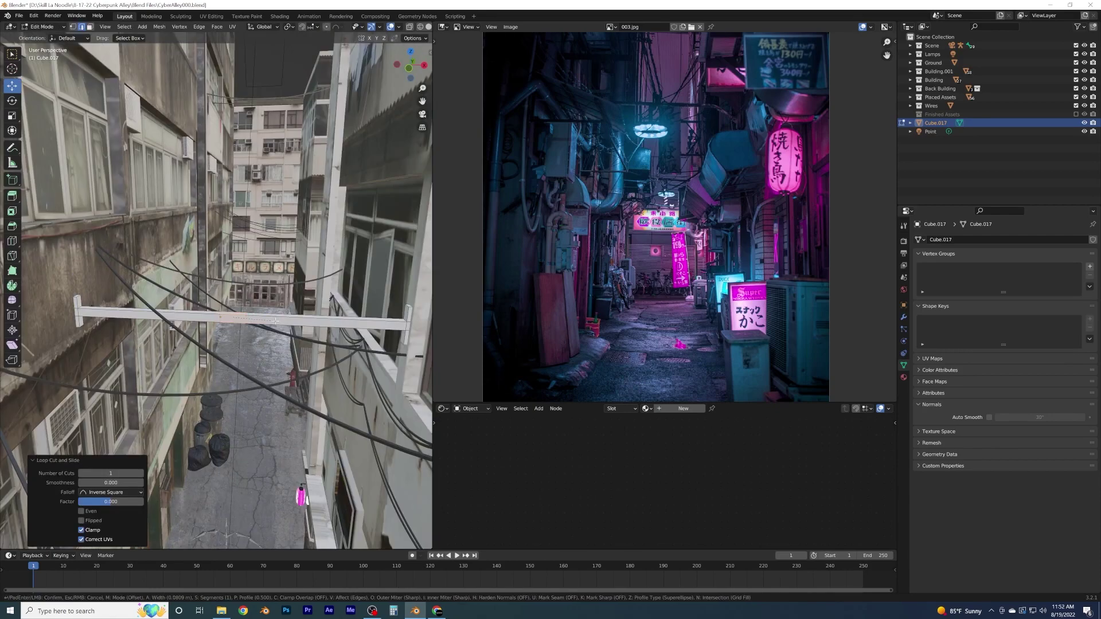
Step: Scale down the beam's extruded end faces, then resize the gas tank prop
{"action": "key", "text": "s"}
{"action": "left_click", "coordinate": [292, 325]}
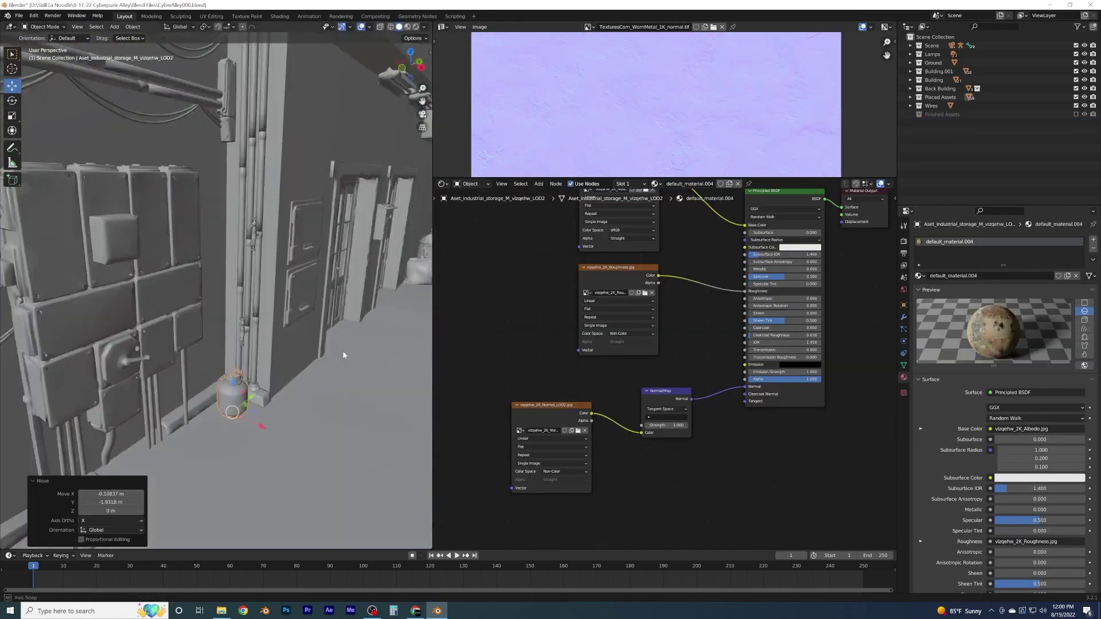
{"action": "key", "text": "s"}
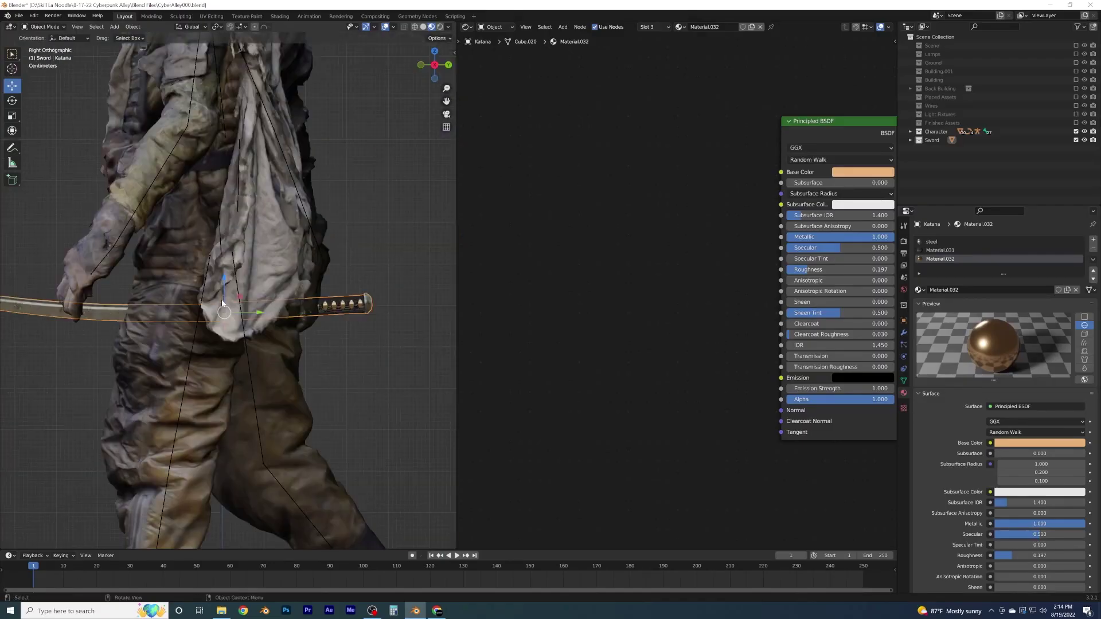
Step: Select the katana and move the character into place in the alley on the Z axis
{"action": "left_click", "coordinate": [271, 325]}
{"action": "middle_click_drag", "start_coordinate": [272, 325], "coordinate": [234, 293]}
{"action": "scroll", "coordinate": [207, 298], "scroll_direction": "down", "scroll_amount": 5}
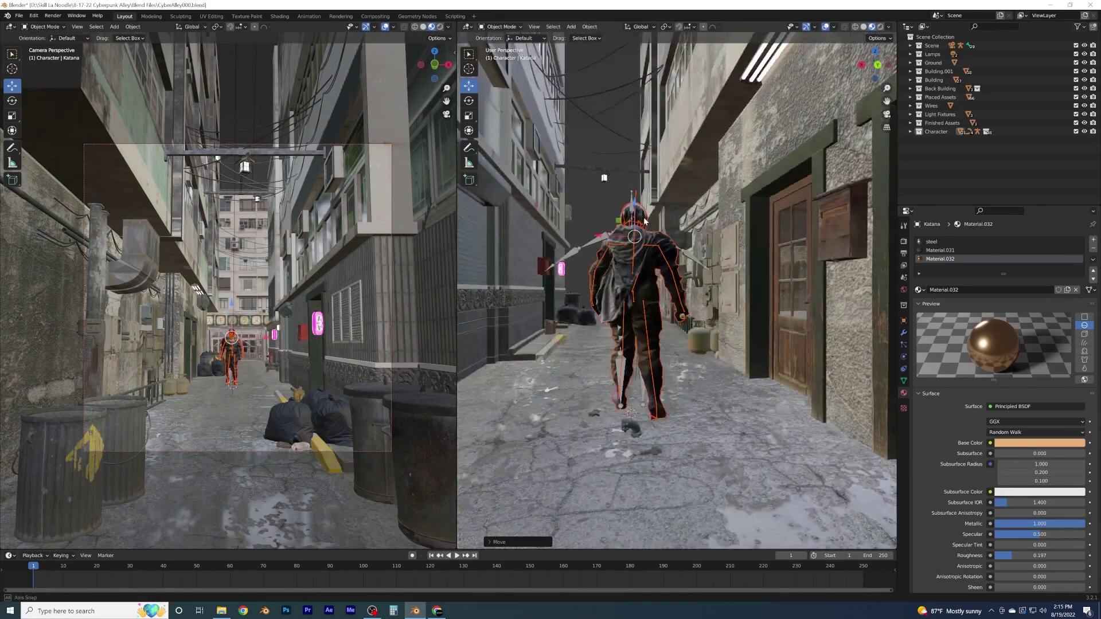
{"action": "scroll", "coordinate": [644, 220], "scroll_direction": "up", "scroll_amount": 6}
{"action": "middle_click_drag", "start_coordinate": [644, 221], "coordinate": [755, 251]}
{"action": "key", "text": "z"}
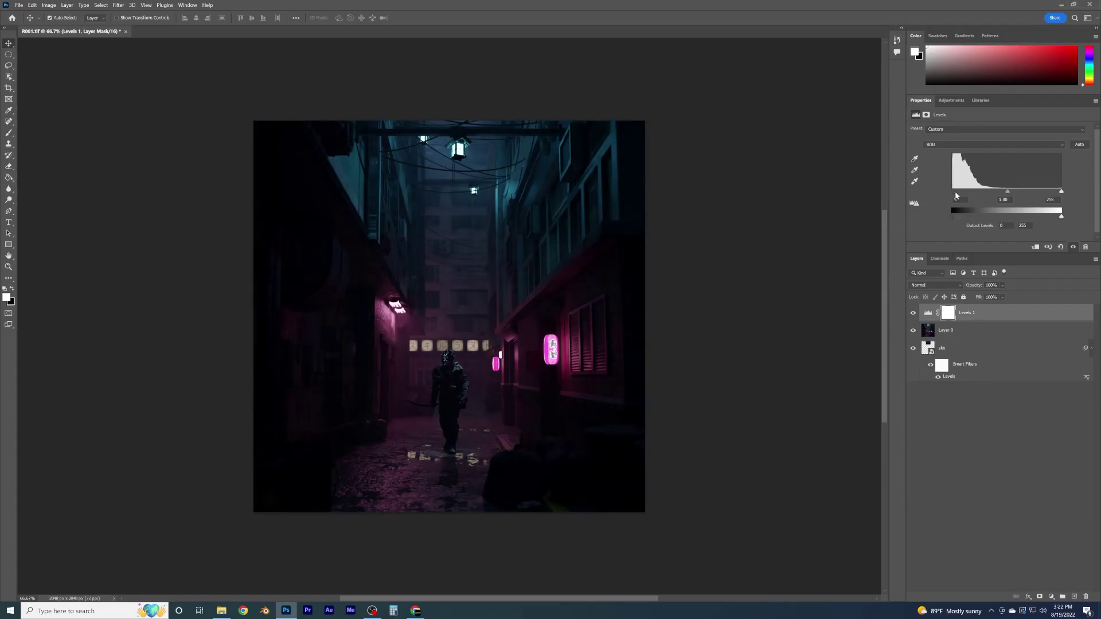
Step: Drag the Levels highlight slider left to brighten the render's highlights
{"action": "left_click_drag", "start_coordinate": [1039, 193], "coordinate": [1026, 195]}
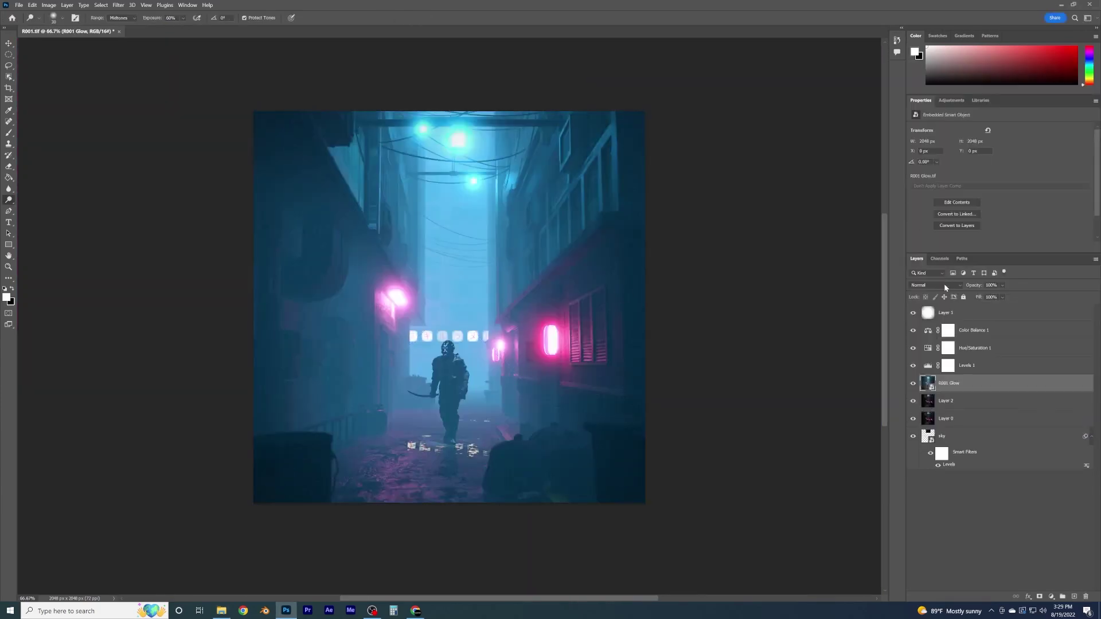
Step: Switch the R001 Glow layer to Screen blend mode and drop its opacity to 18%
{"action": "left_click", "coordinate": [945, 285]}
{"action": "left_click", "coordinate": [920, 356]}
{"action": "left_click", "coordinate": [1002, 285]}
{"action": "left_click_drag", "start_coordinate": [1019, 297], "coordinate": [986, 297]}
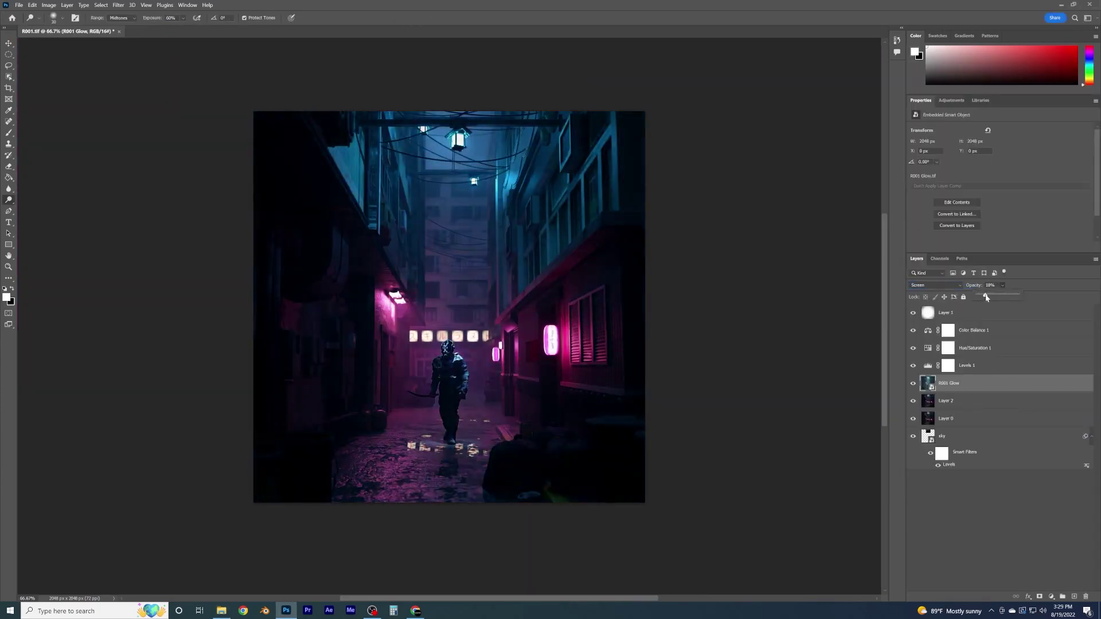